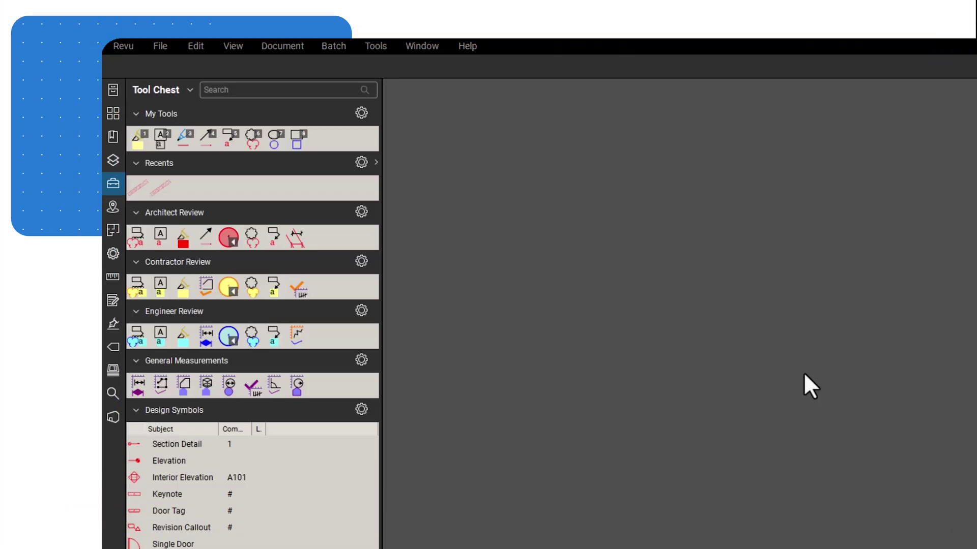
Create a new empty set named New Set.bex from the Sets panel
{"action": "left_click", "coordinate": [113, 373]}
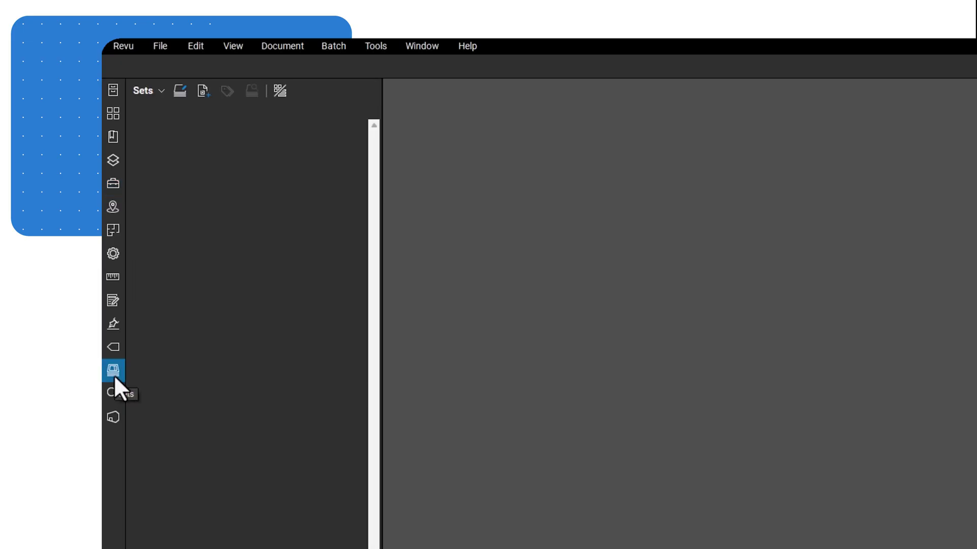
{"action": "left_click", "coordinate": [160, 91]}
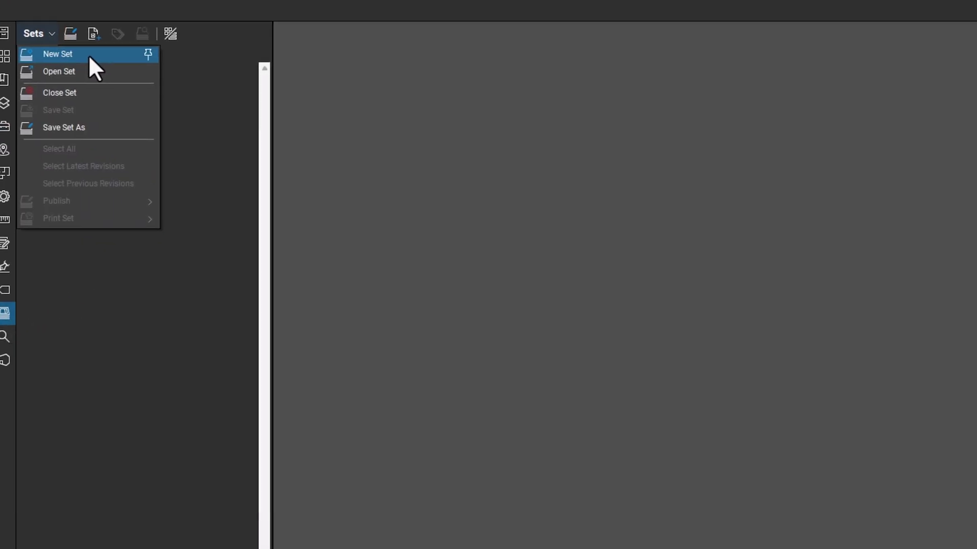
{"action": "left_click", "coordinate": [199, 113]}
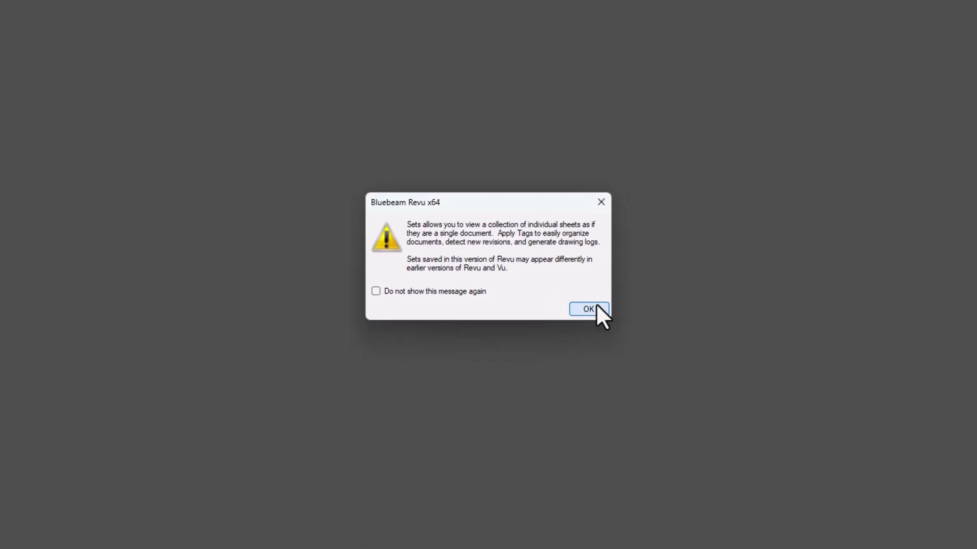
{"action": "left_click", "coordinate": [596, 304]}
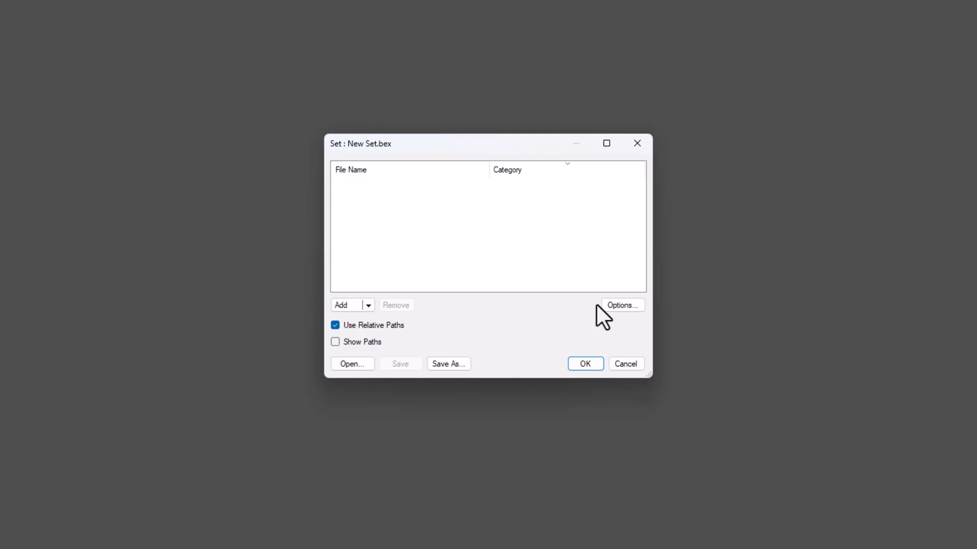
Add all sixteen PDF sheets from the Working Set folder to New Set.bex
{"action": "left_click", "coordinate": [368, 305]}
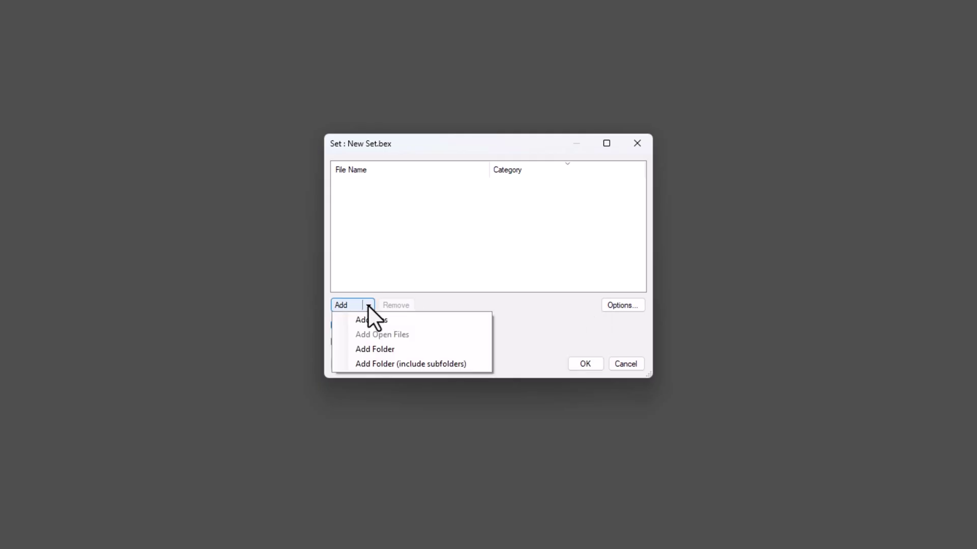
{"action": "left_click", "coordinate": [405, 323]}
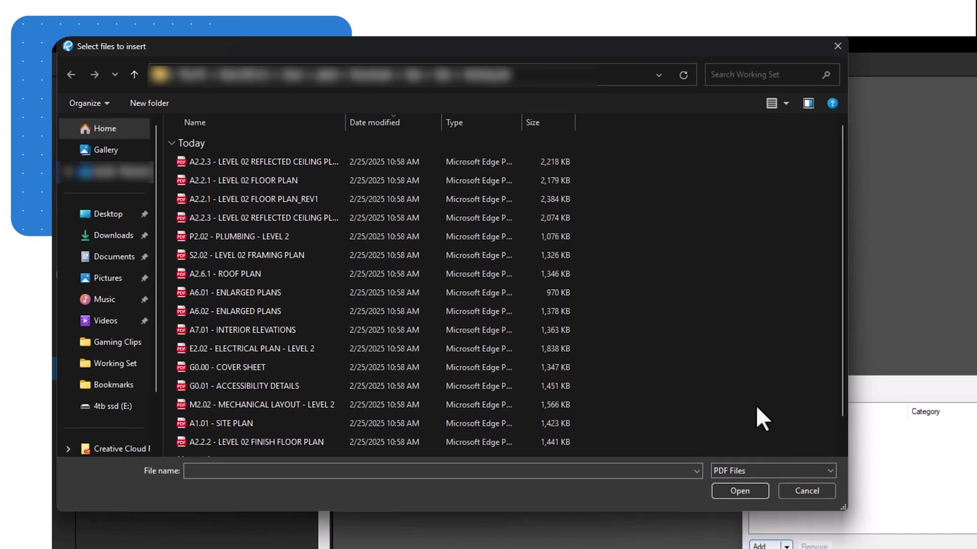
{"action": "key", "text": "ctrl+a"}
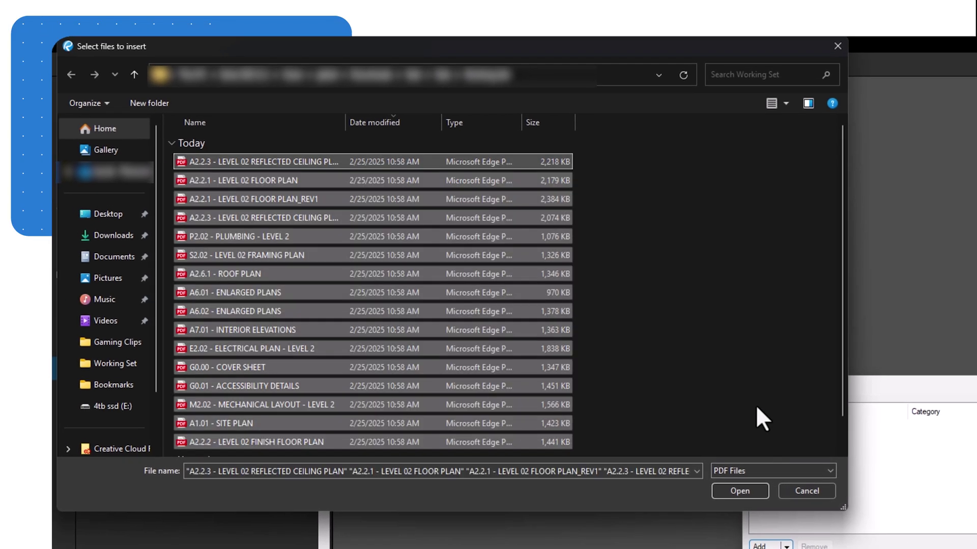
{"action": "left_click", "coordinate": [761, 492]}
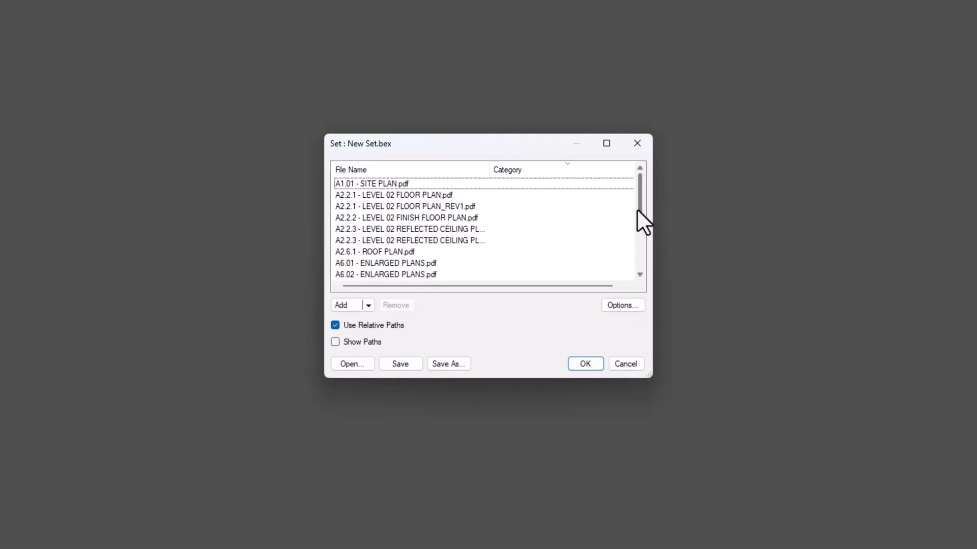
Remove the A8.01 DOOR SCHEDULE sheet from the set's file list
{"action": "left_click_drag", "start_coordinate": [639, 209], "coordinate": [645, 237]}
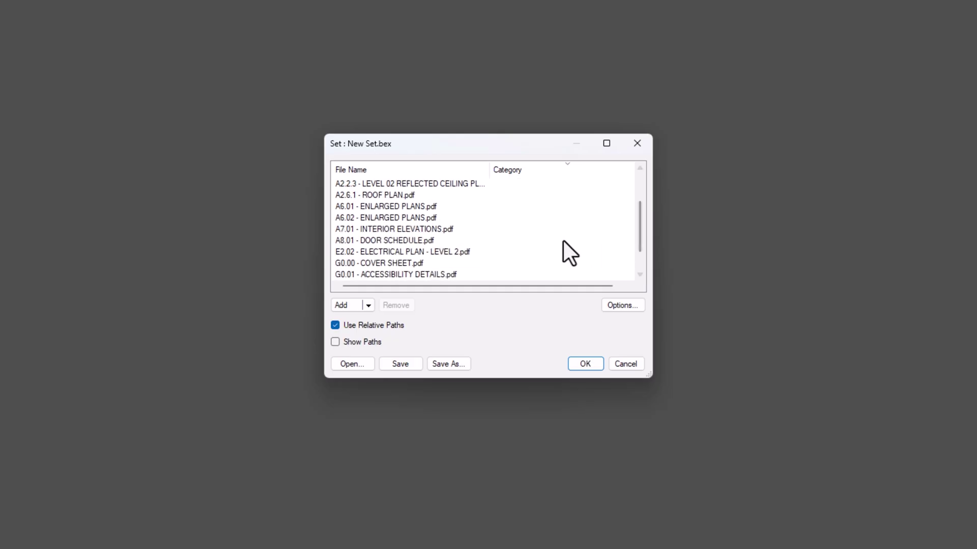
{"action": "left_click", "coordinate": [534, 240]}
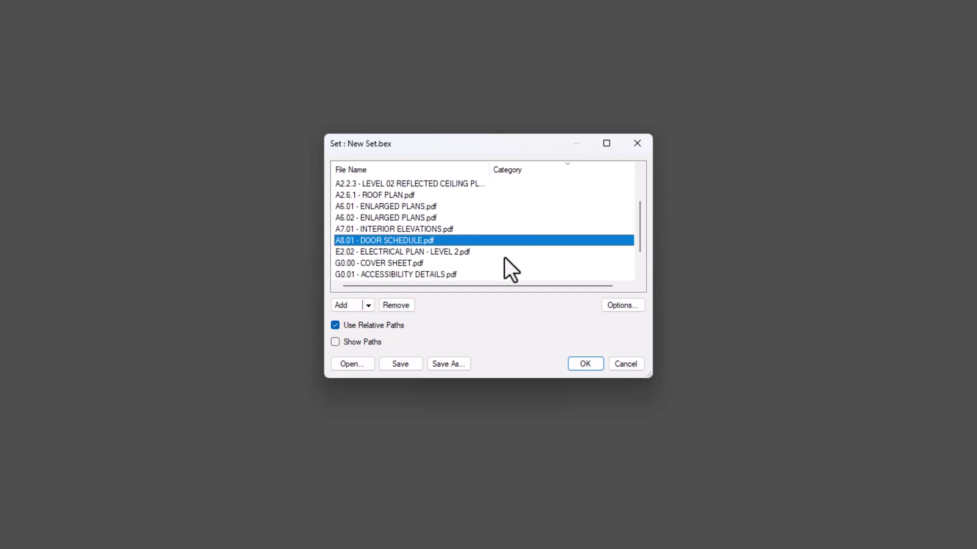
{"action": "left_click", "coordinate": [396, 305]}
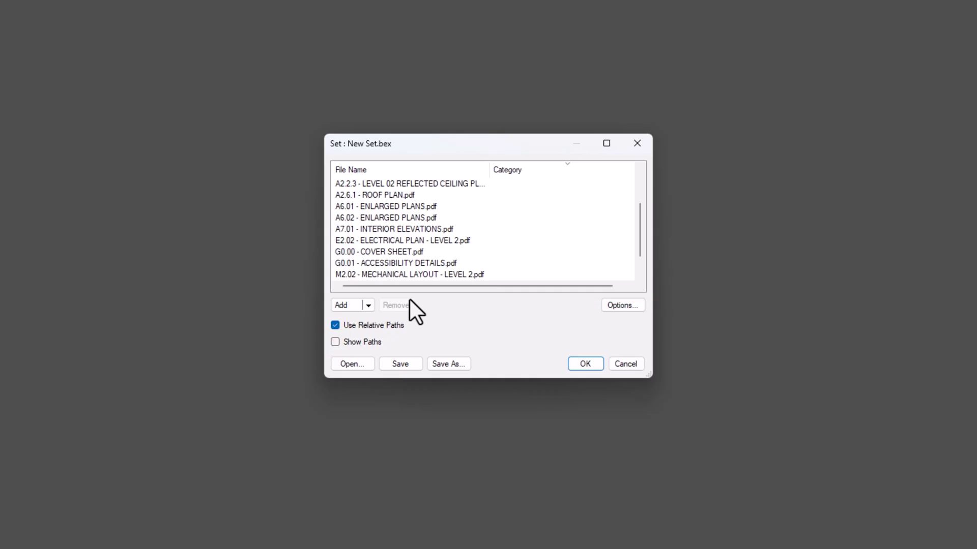
Open Set Options, showing sorting by File Name, Page Label in Alphanumeric Ascending order
{"action": "left_click", "coordinate": [639, 304]}
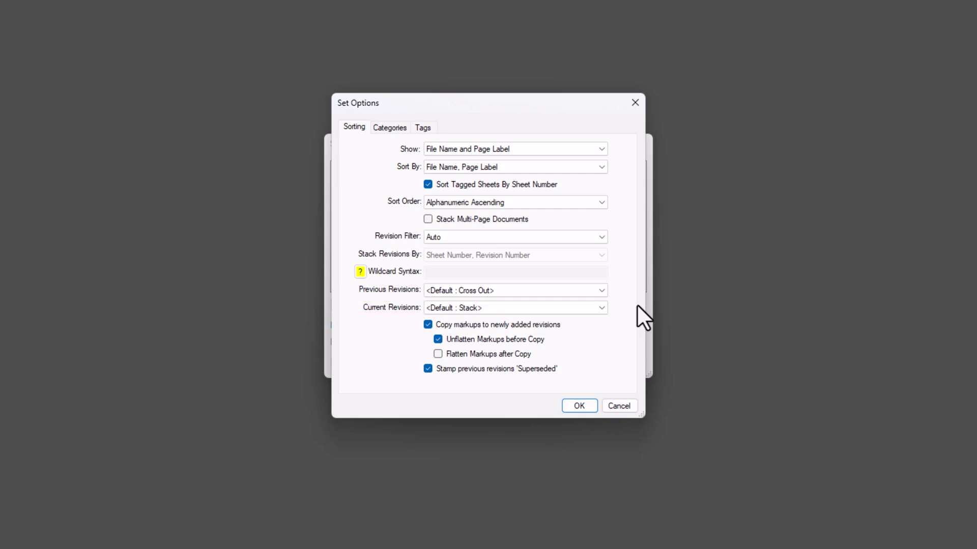
Show the Categories settings and keep sheets categorized by Sheet Number
{"action": "left_click", "coordinate": [404, 128]}
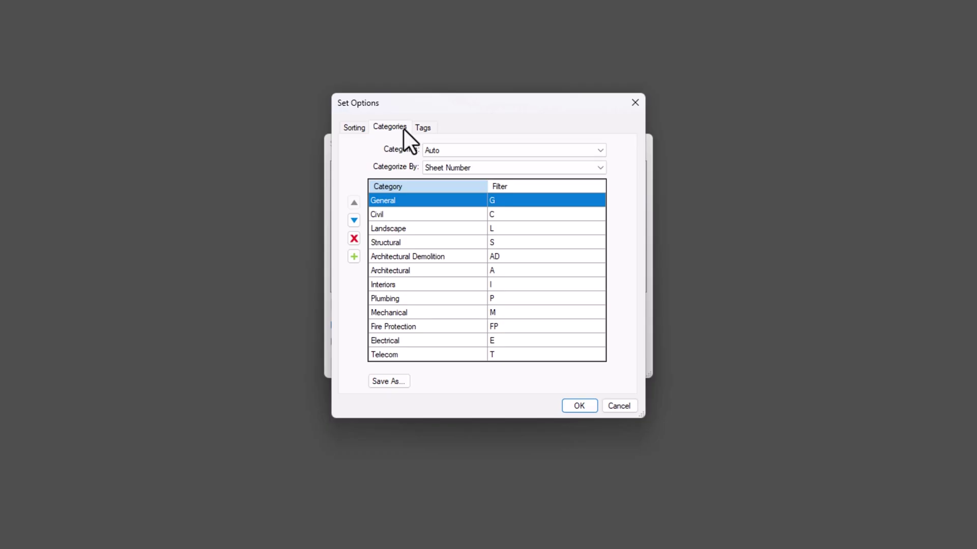
{"action": "left_click", "coordinate": [486, 168]}
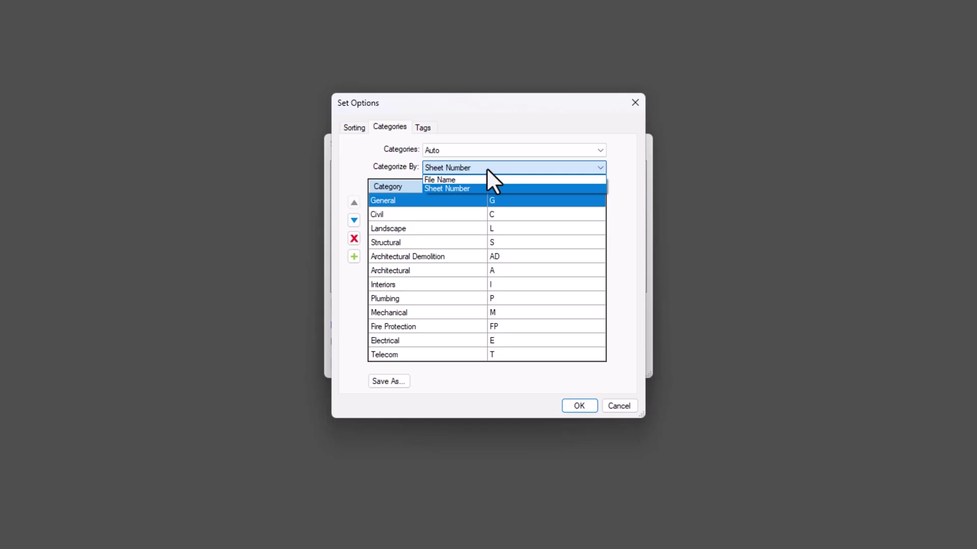
{"action": "left_click", "coordinate": [486, 168]}
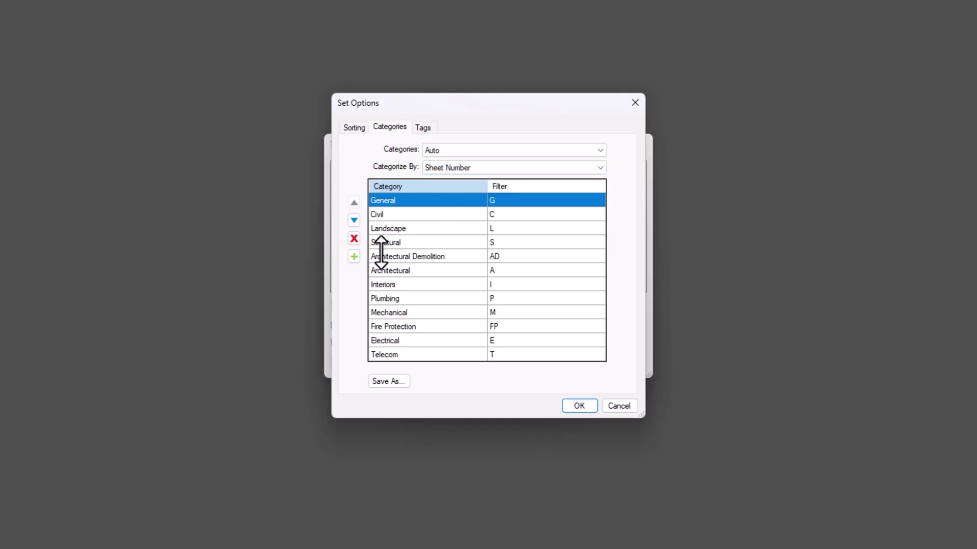
Add a trial category named 'New Category' with filter NC
{"action": "left_click", "coordinate": [354, 257]}
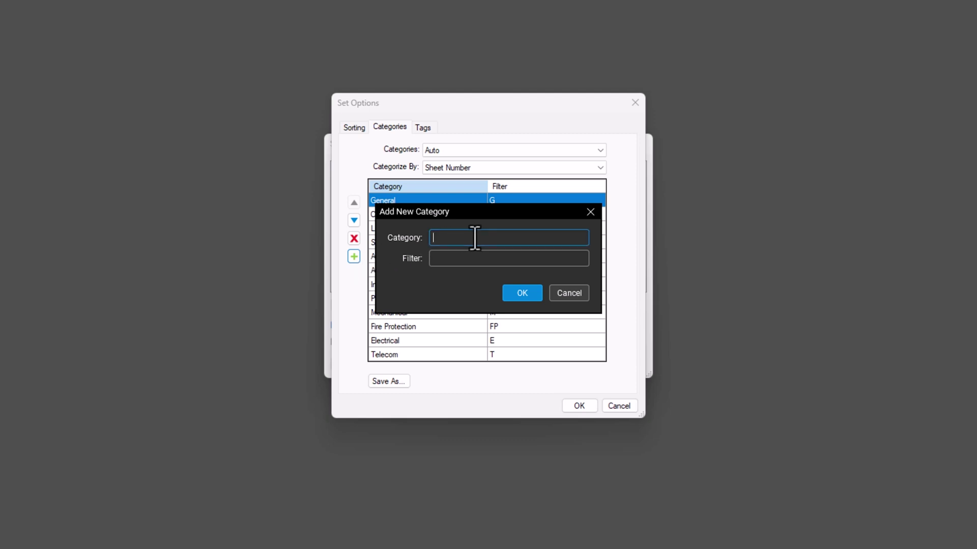
{"action": "type", "text": "New Category"}
{"action": "left_click", "coordinate": [484, 260]}
{"action": "type", "text": "NC"}
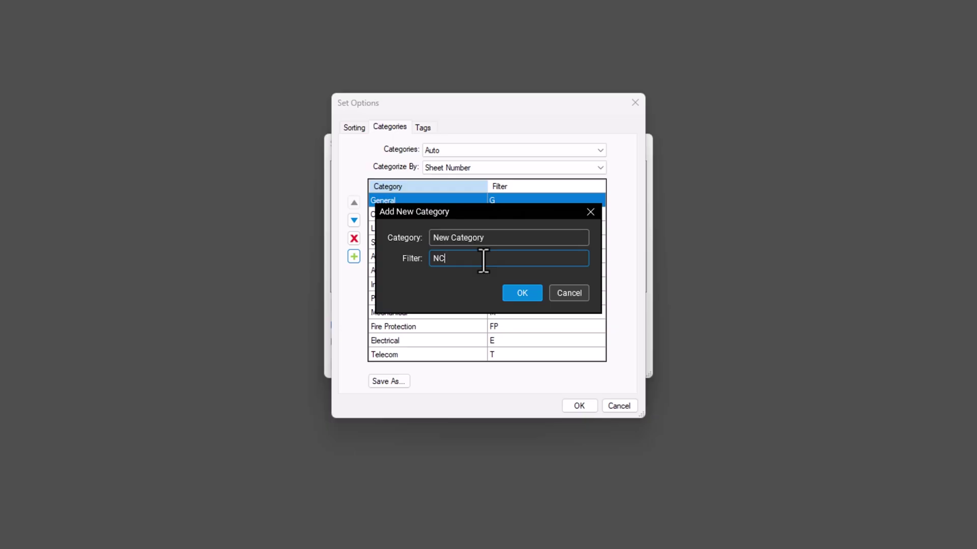
{"action": "left_click", "coordinate": [503, 291]}
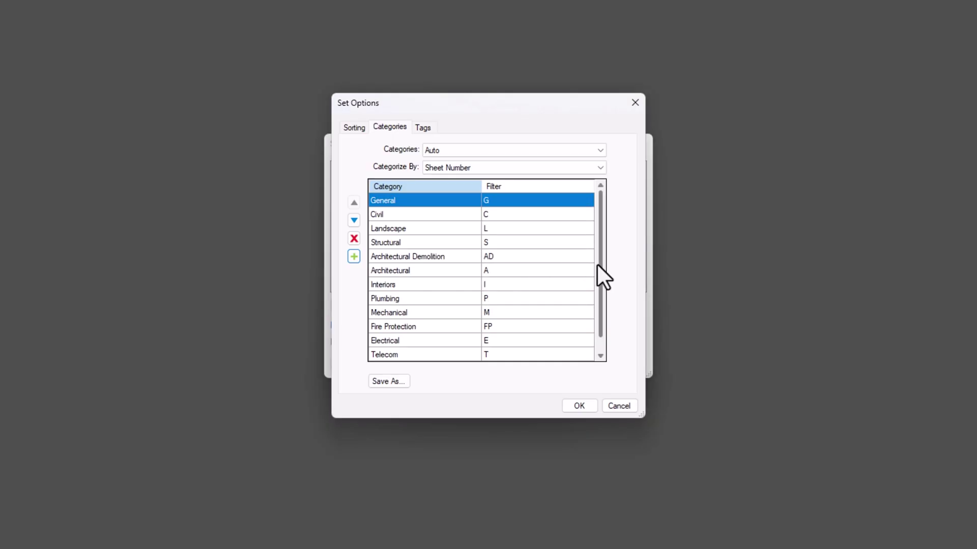
Move New Category up one place, then delete it from the list
{"action": "scroll", "coordinate": [603, 282], "scroll_direction": "down", "scroll_amount": 1}
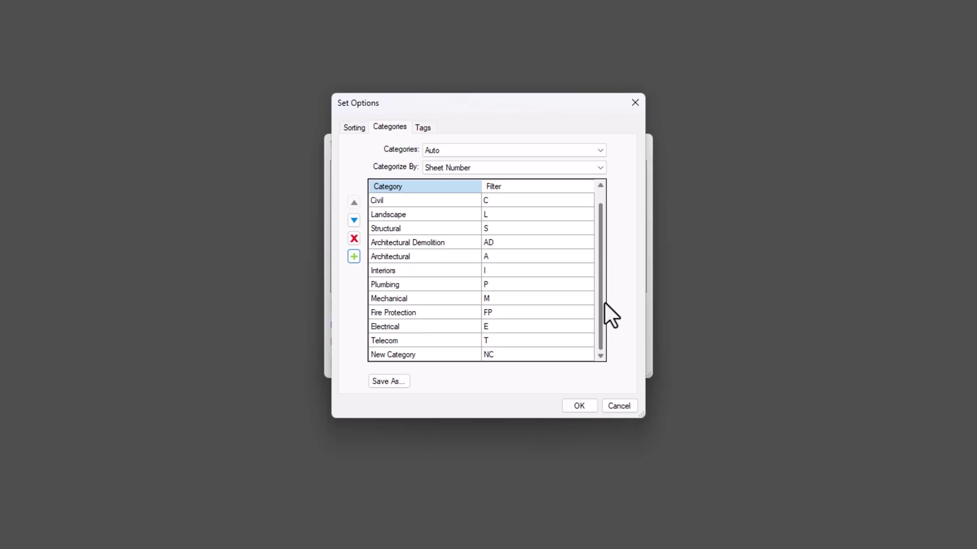
{"action": "left_click", "coordinate": [471, 354]}
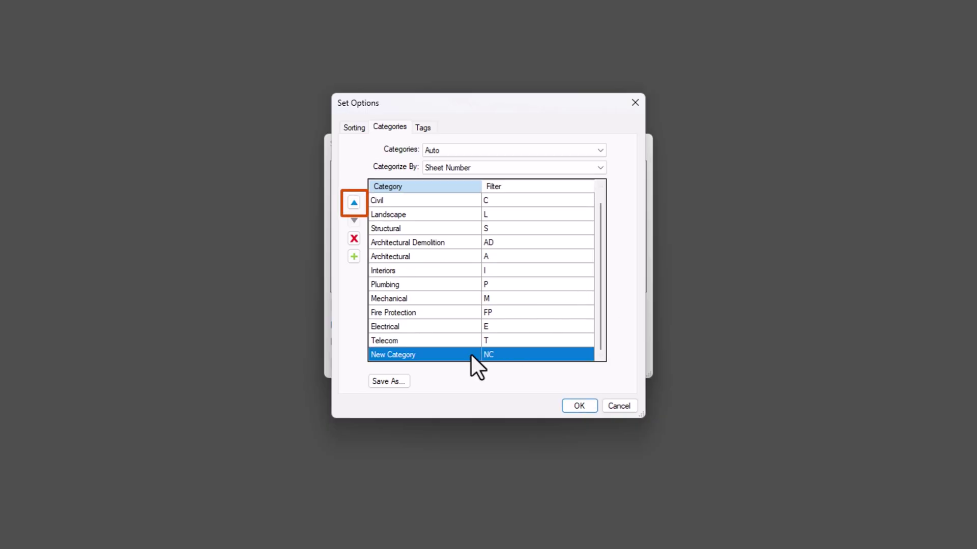
{"action": "left_click", "coordinate": [350, 200]}
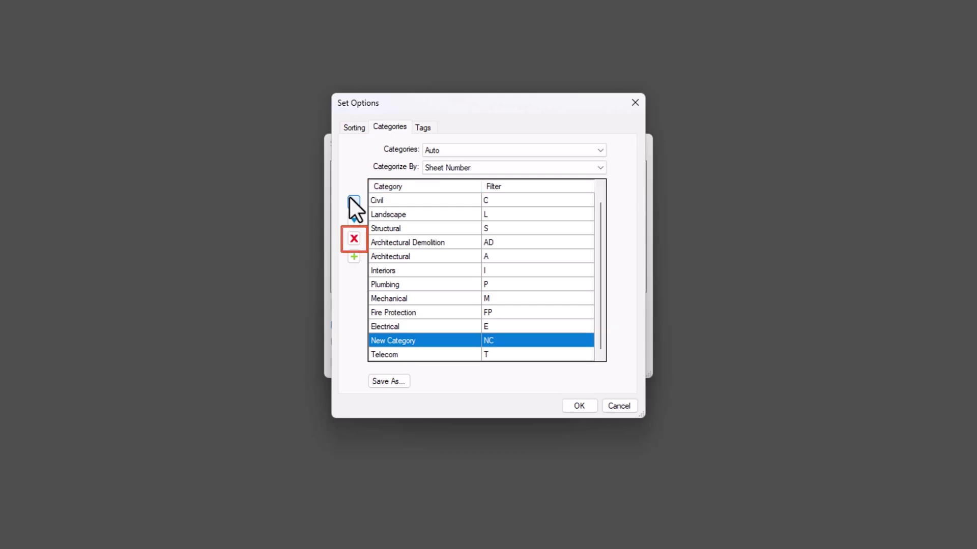
{"action": "left_click", "coordinate": [351, 238]}
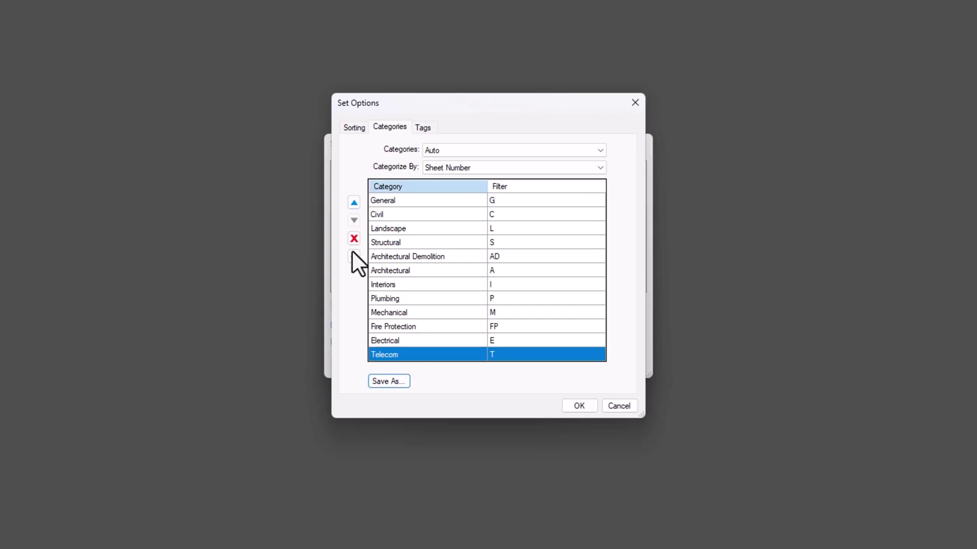
Begin saving the category list as 'New Categories', then cancel the save
{"action": "left_click", "coordinate": [398, 382]}
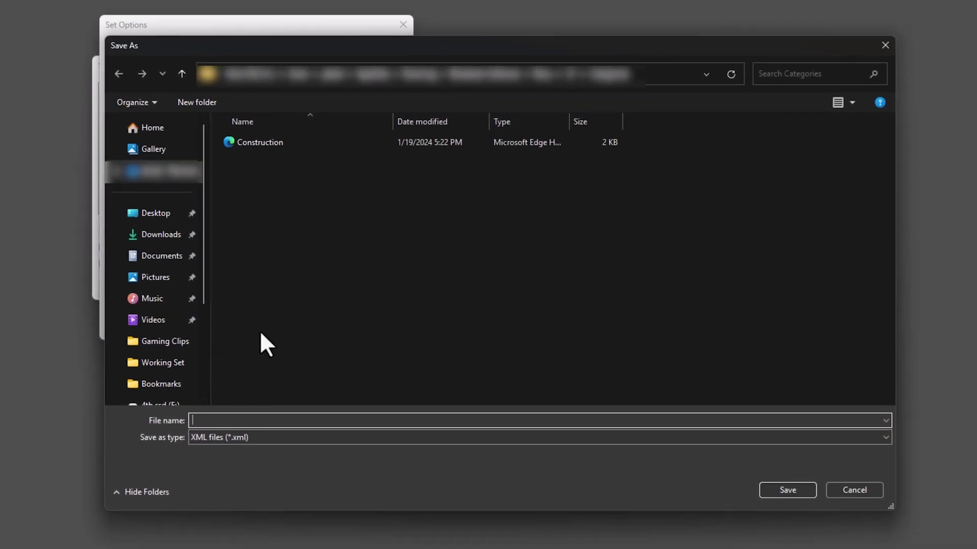
{"action": "type", "text": "New Categories"}
{"action": "left_click", "coordinate": [834, 490]}
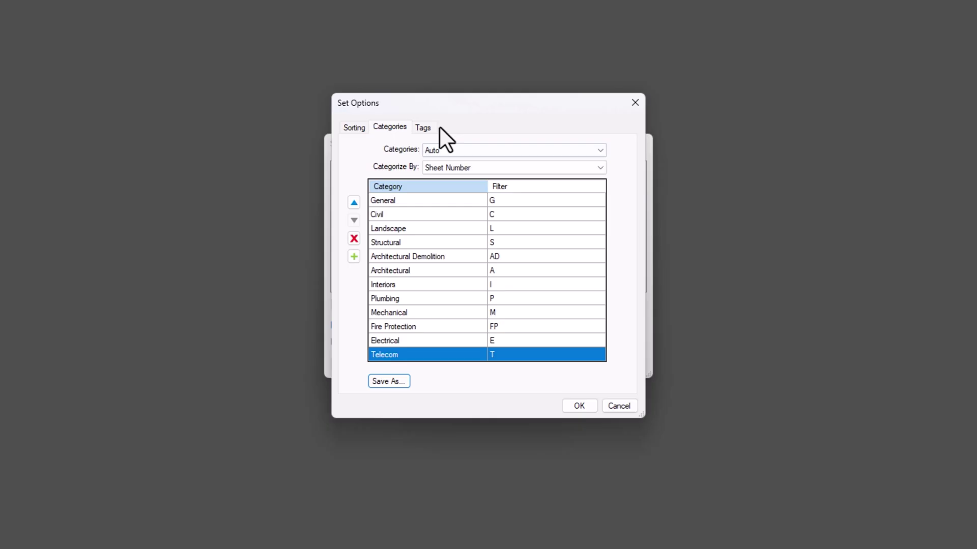
Review the Default tag choices in the Tag Field Editor without adding a tag, then close Set Options
{"action": "left_click", "coordinate": [432, 126]}
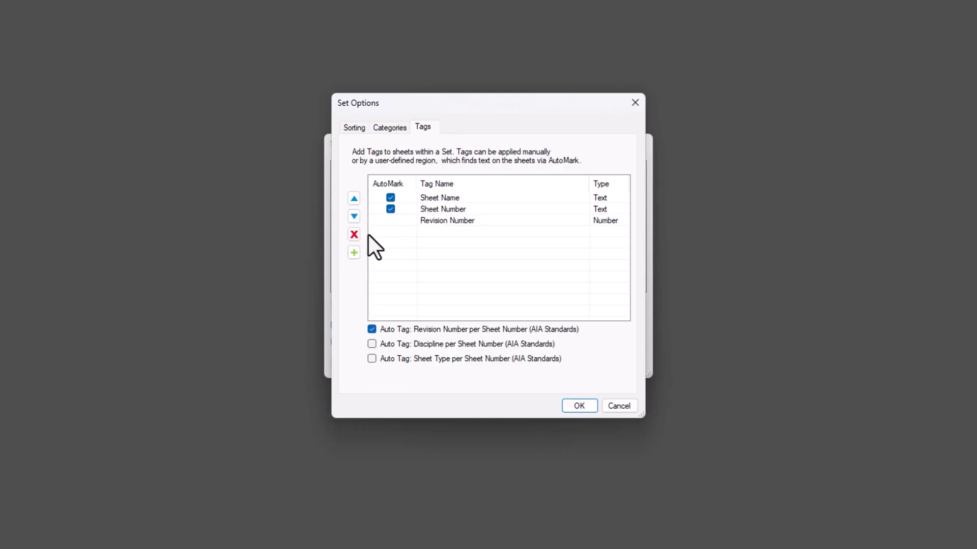
{"action": "left_click", "coordinate": [355, 253]}
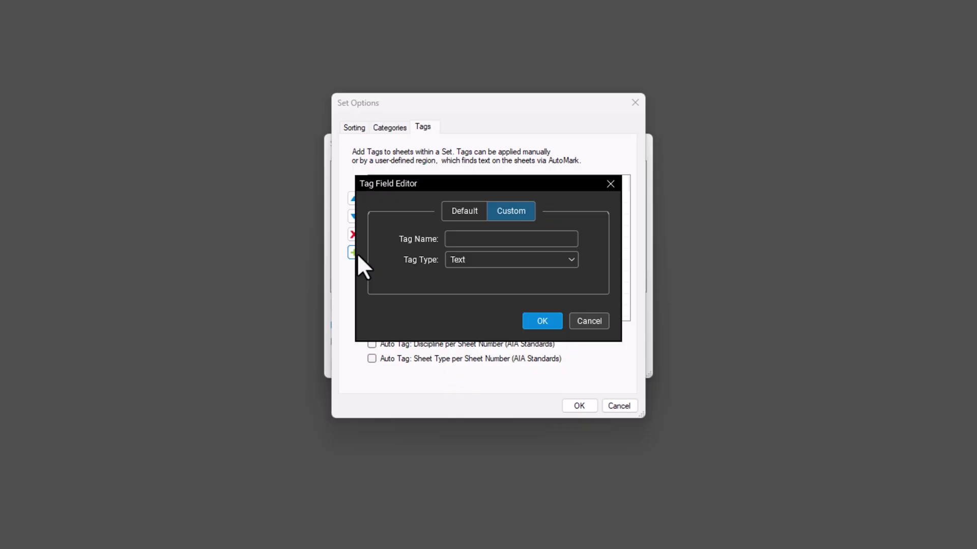
{"action": "left_click", "coordinate": [442, 212]}
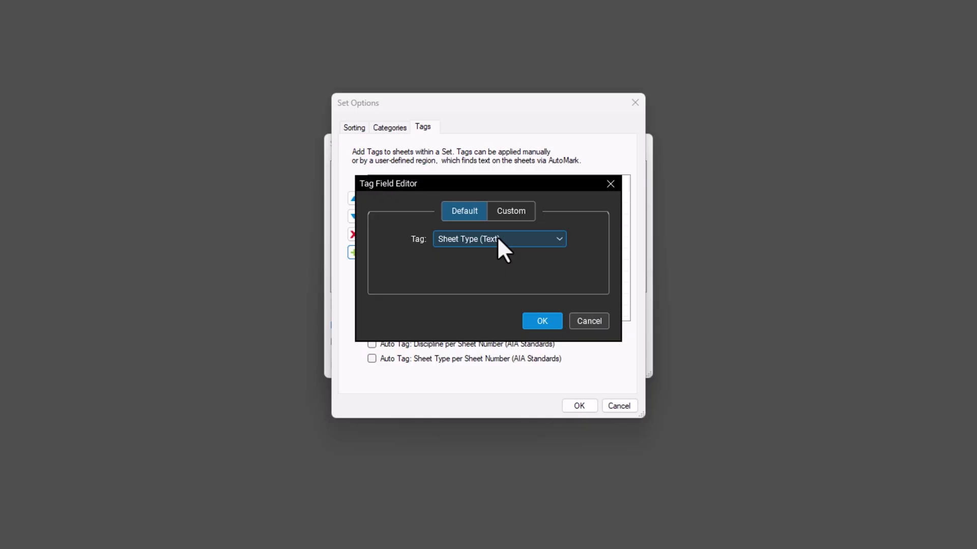
{"action": "left_click", "coordinate": [602, 318]}
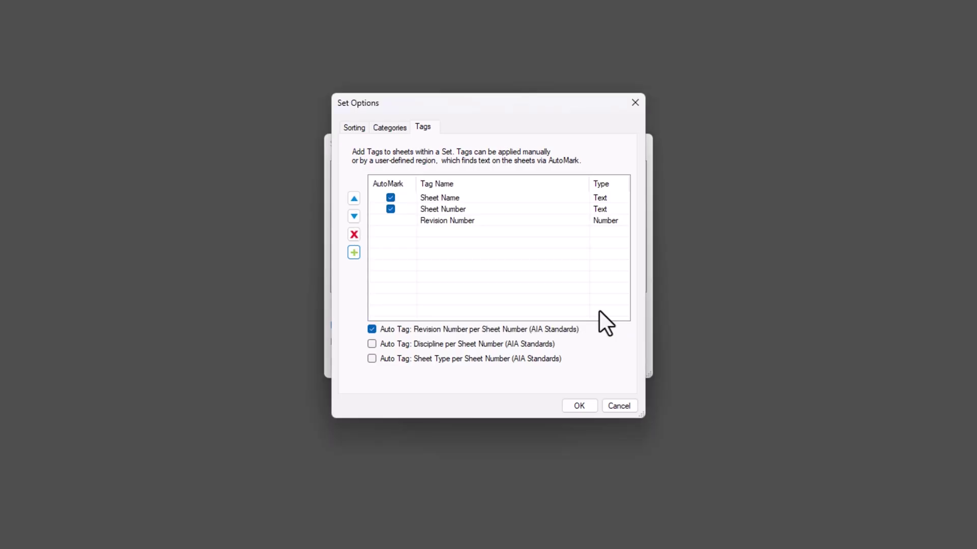
{"action": "left_click", "coordinate": [629, 409]}
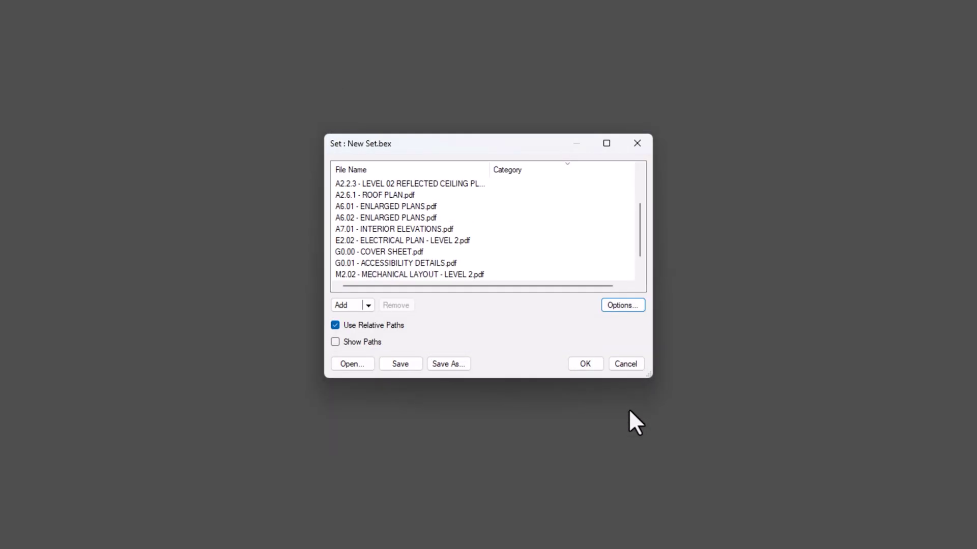
Create the set and box the SITE PLAN title block area as the Sheet Name
{"action": "left_click", "coordinate": [593, 369]}
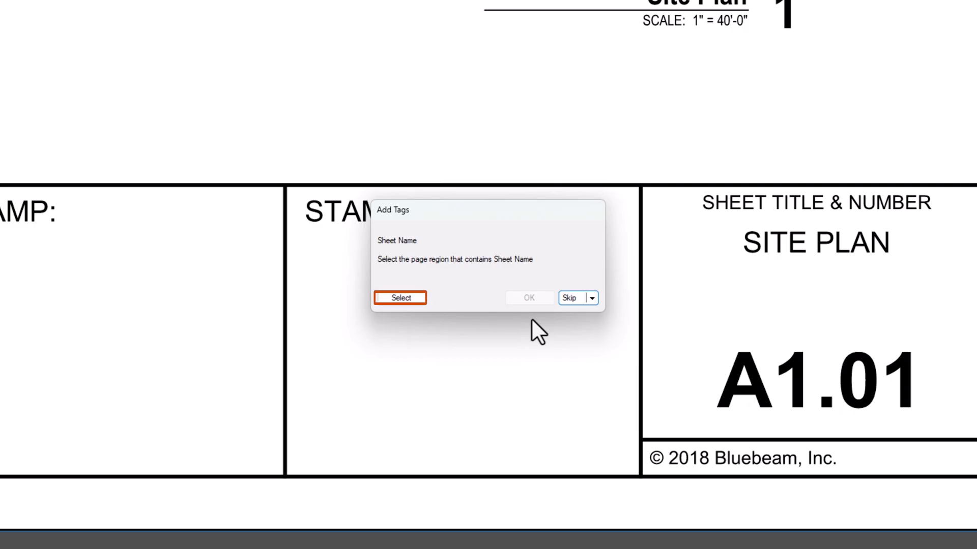
{"action": "left_click", "coordinate": [418, 297]}
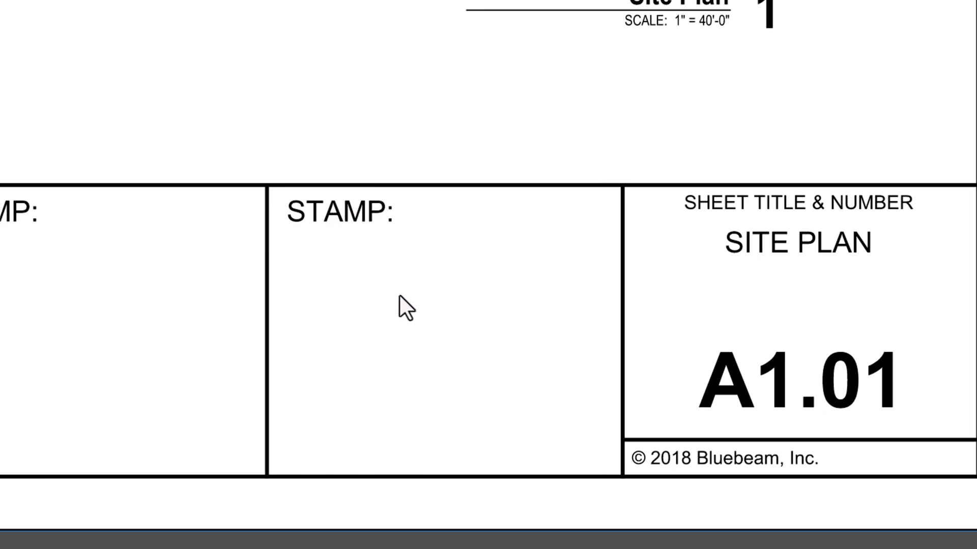
{"action": "left_click_drag", "start_coordinate": [547, 214], "coordinate": [888, 350]}
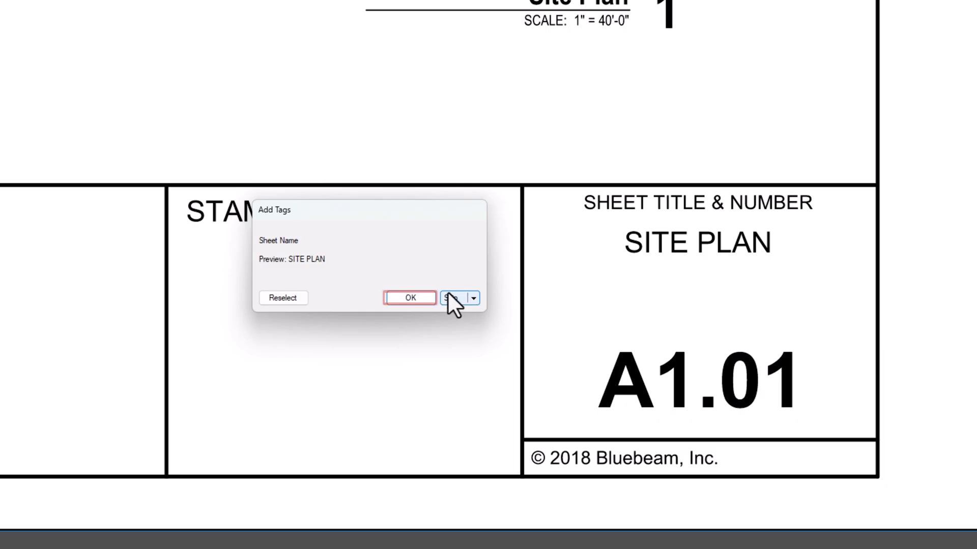
{"action": "left_click", "coordinate": [433, 296]}
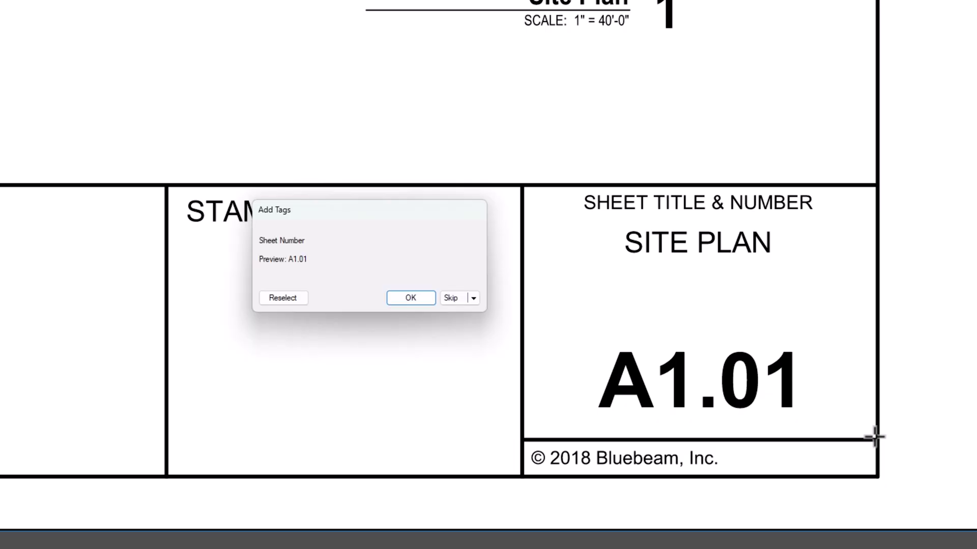
Accept A1.01 as the Sheet Number and apply both tags to all sheets
{"action": "left_click", "coordinate": [423, 304]}
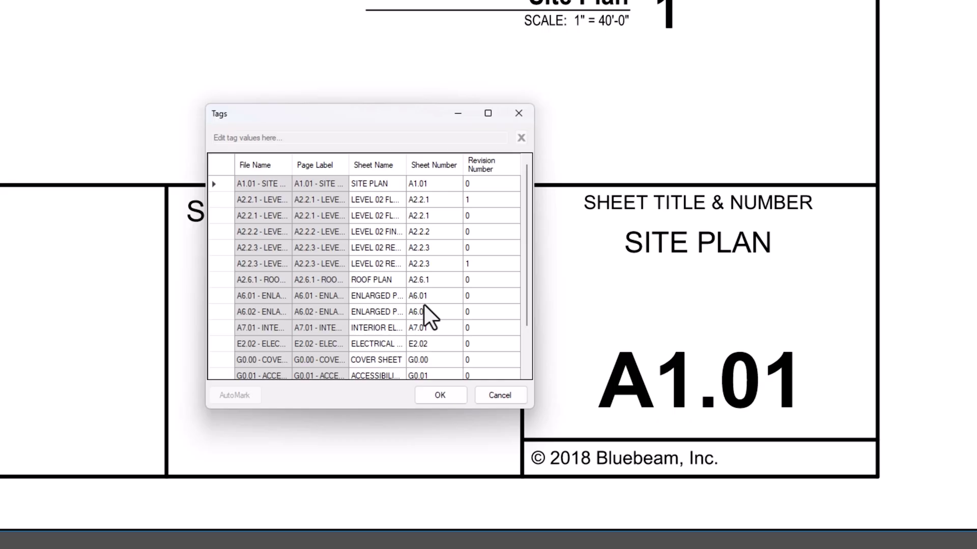
{"action": "left_click", "coordinate": [388, 182]}
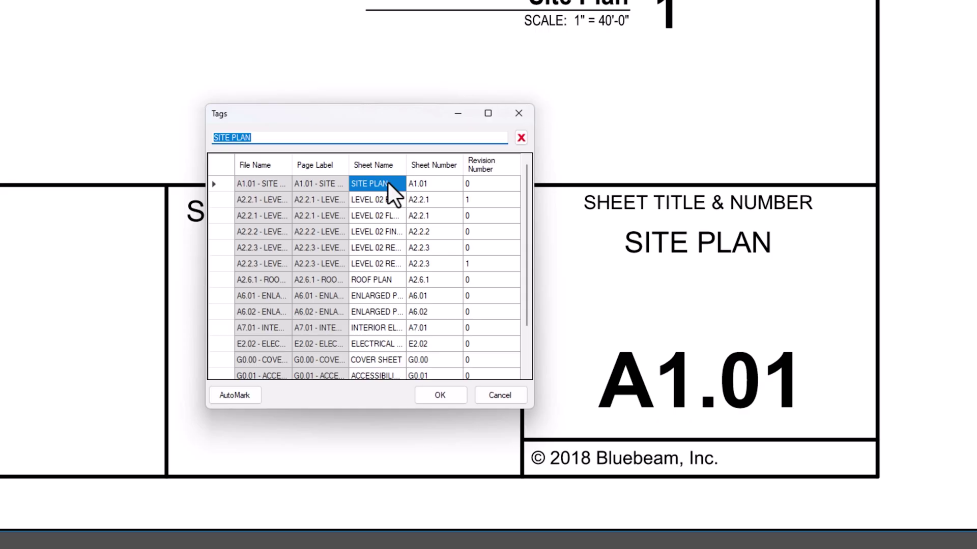
{"action": "left_click", "coordinate": [456, 395]}
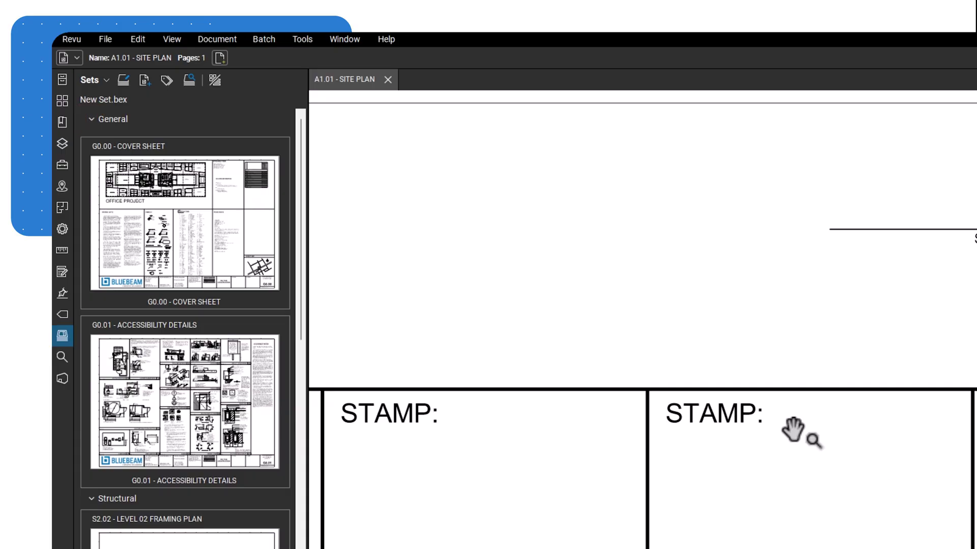
Collapse the General category group and open the Sets command menu
{"action": "left_click", "coordinate": [92, 119]}
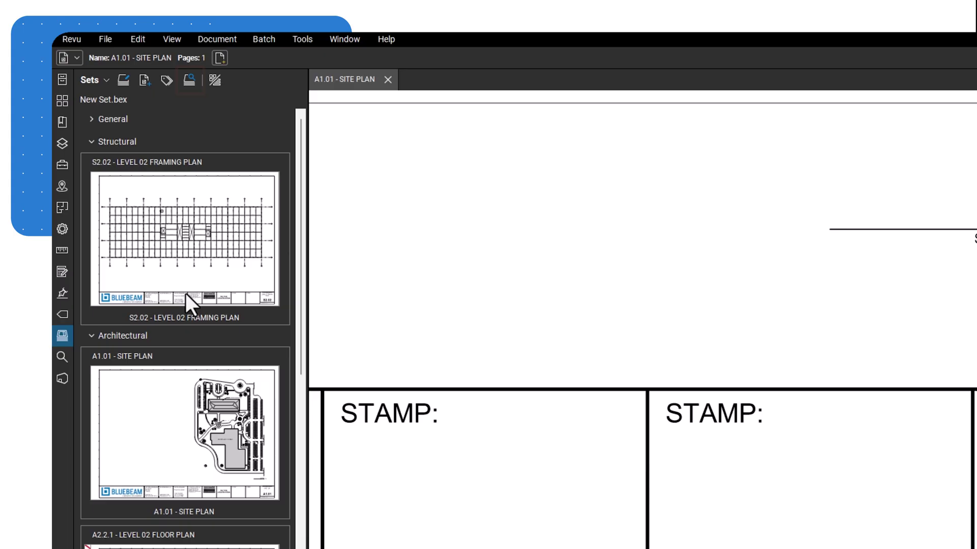
{"action": "left_click", "coordinate": [101, 79]}
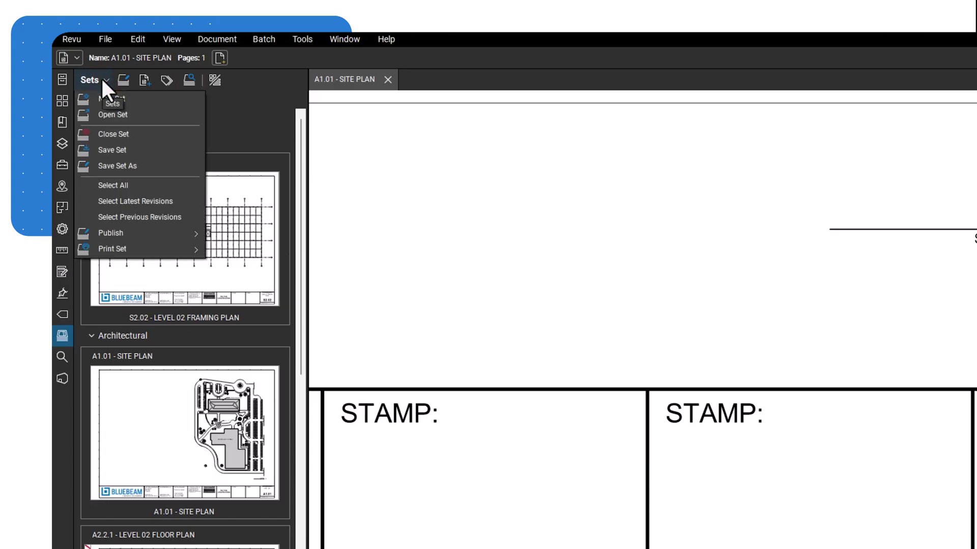